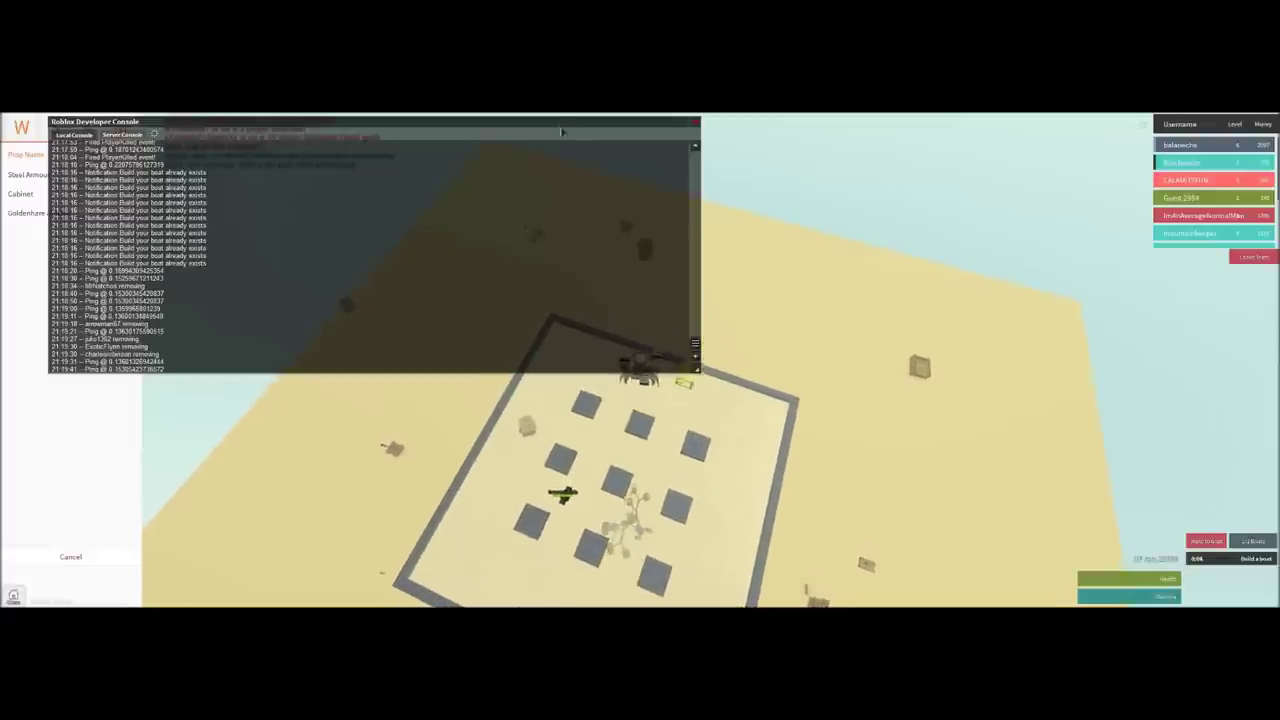
# Move the developer console to the right edge and angle the camera over the base
pyautogui.moveTo(560, 128); pyautogui.dragTo(1045, 237)
pyautogui.moveTo(620, 234); pyautogui.dragTo(1210, 288)
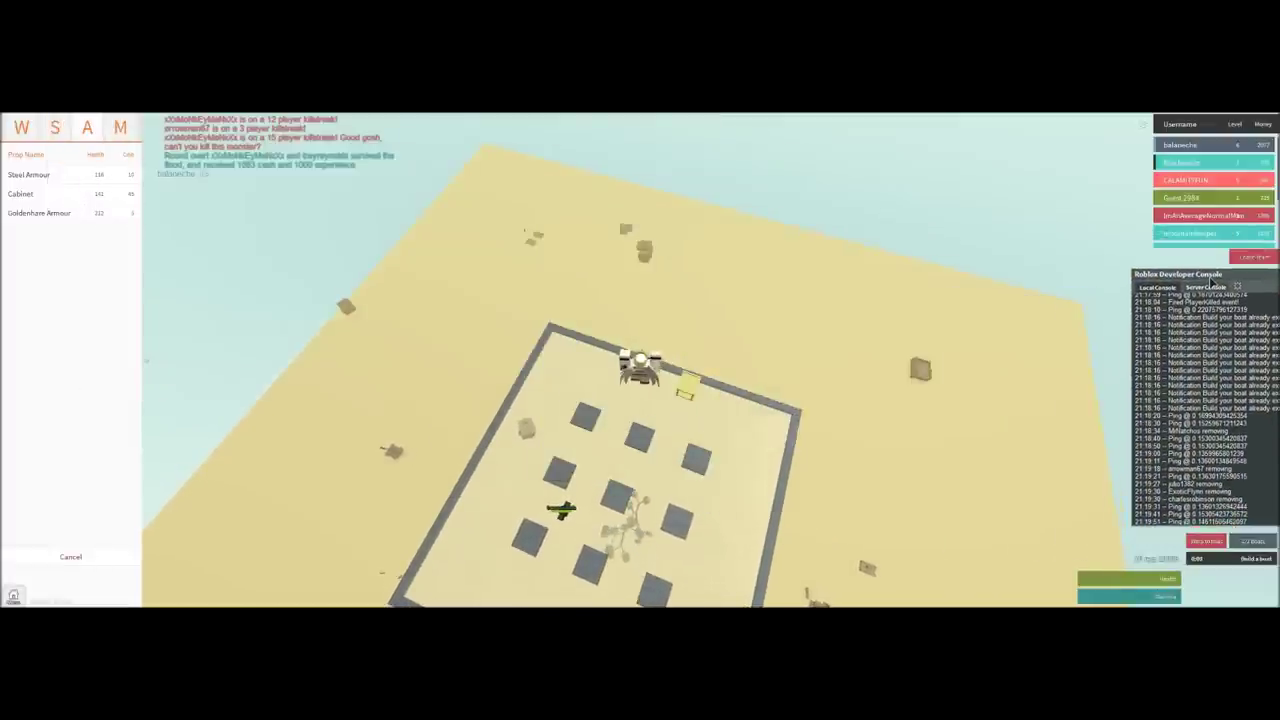
pyautogui.moveTo(700, 400); pyautogui.dragTo(848, 343)
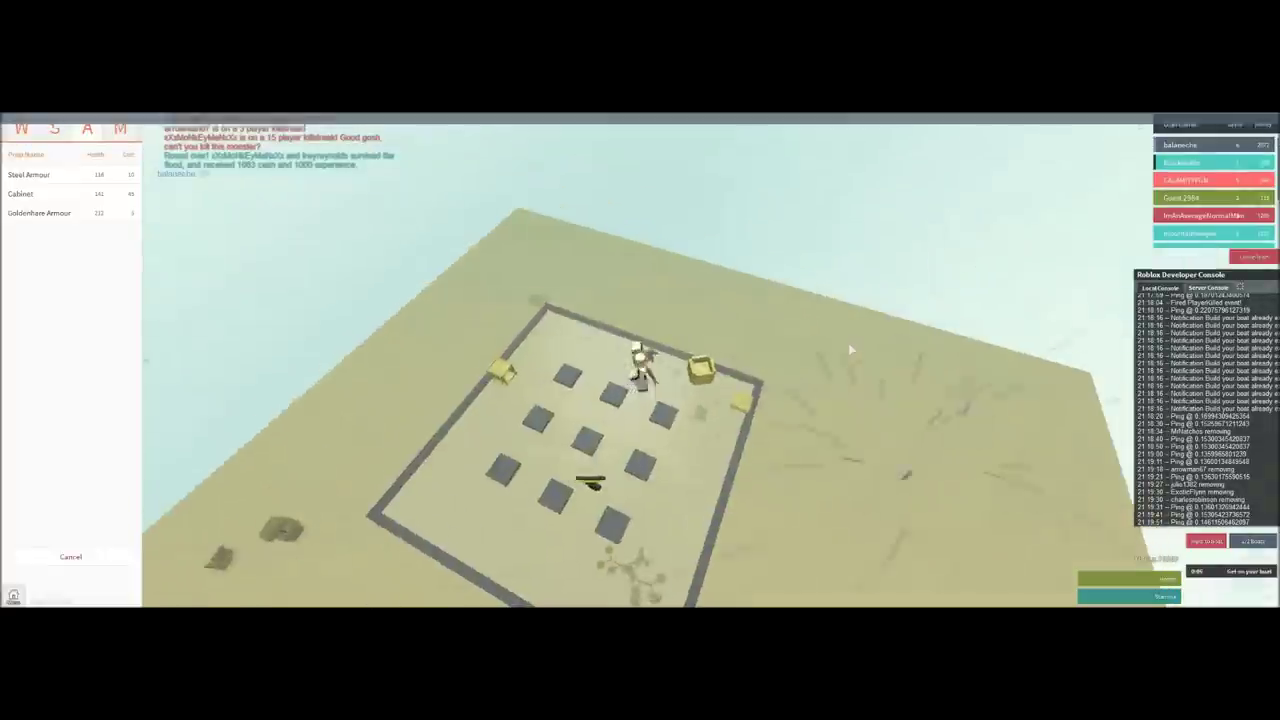
pyautogui.moveTo(848, 343)
pyautogui.mouseDown()
pyautogui.moveTo(808, 395)
pyautogui.moveTo(730, 408)
pyautogui.mouseUp()
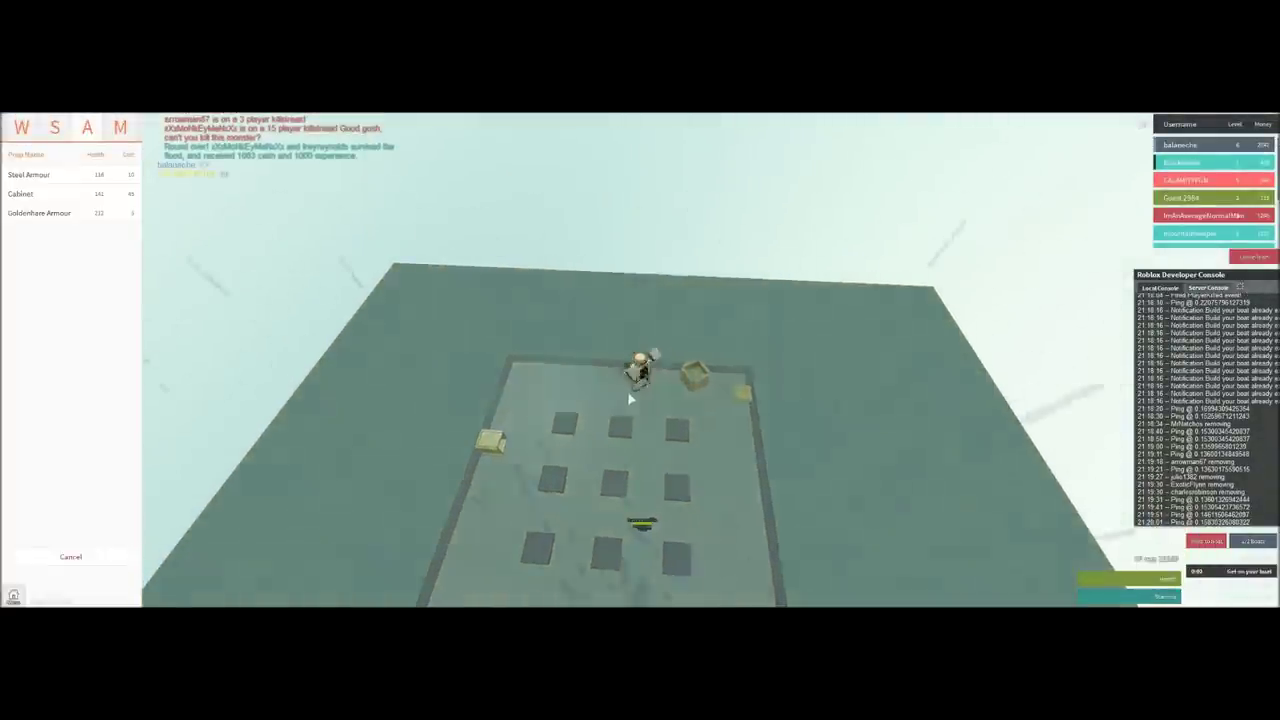
# Equip the sword from hotbar slot 1 and walk across the spawn platform
pyautogui.press('1')
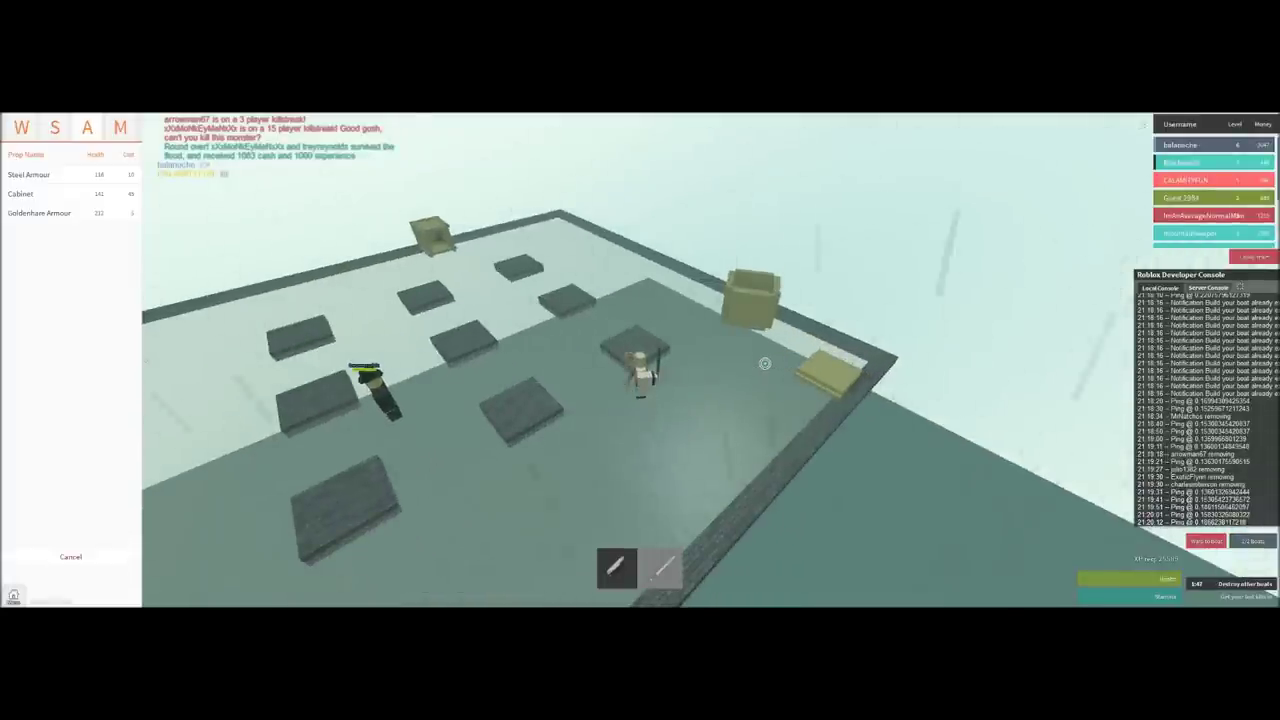
pyautogui.press('w')
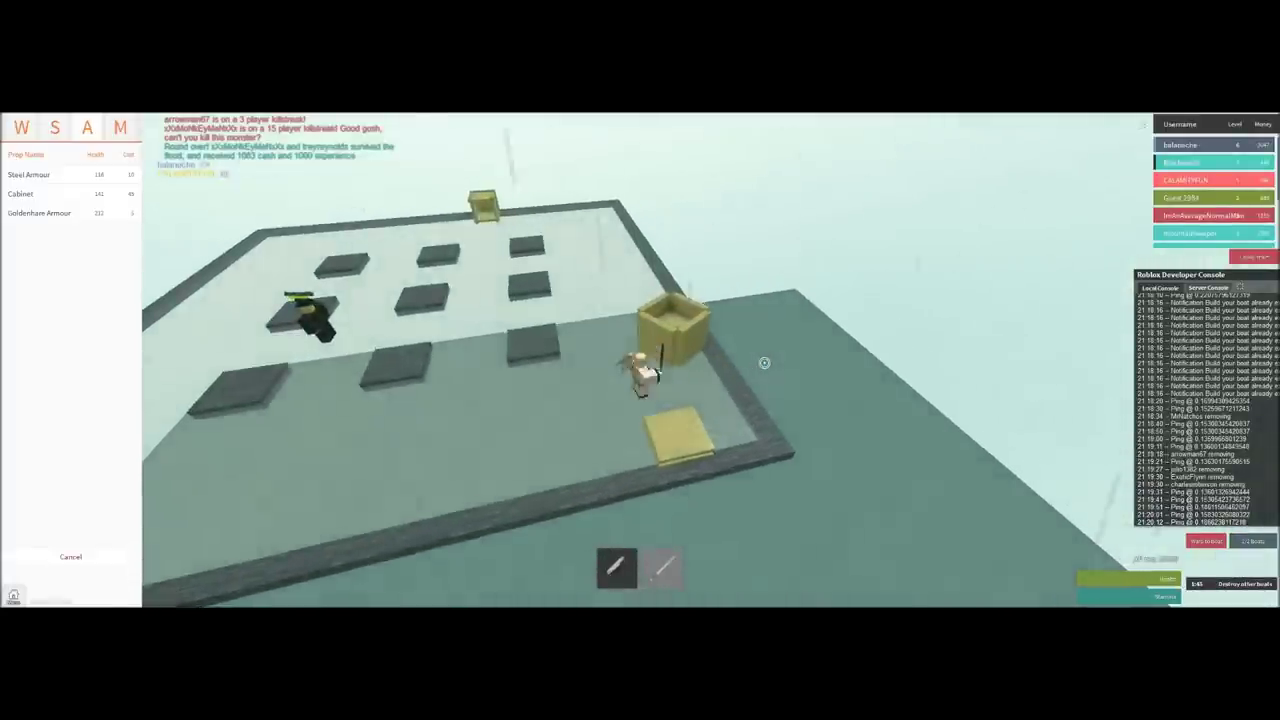
# Turn toward the spawn pads and strike the shielded player there with the sword
pyautogui.moveTo(764, 362); pyautogui.dragTo(764, 362)
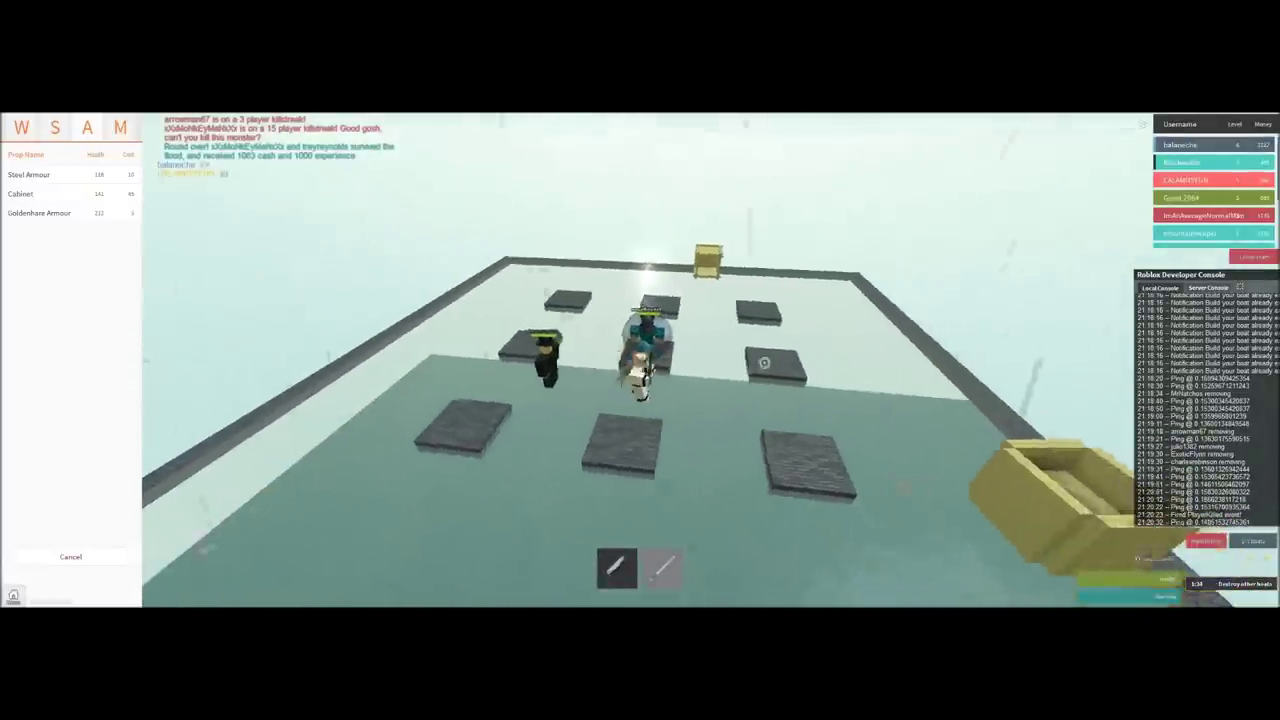
pyautogui.moveTo(764, 362); pyautogui.dragTo(764, 362)
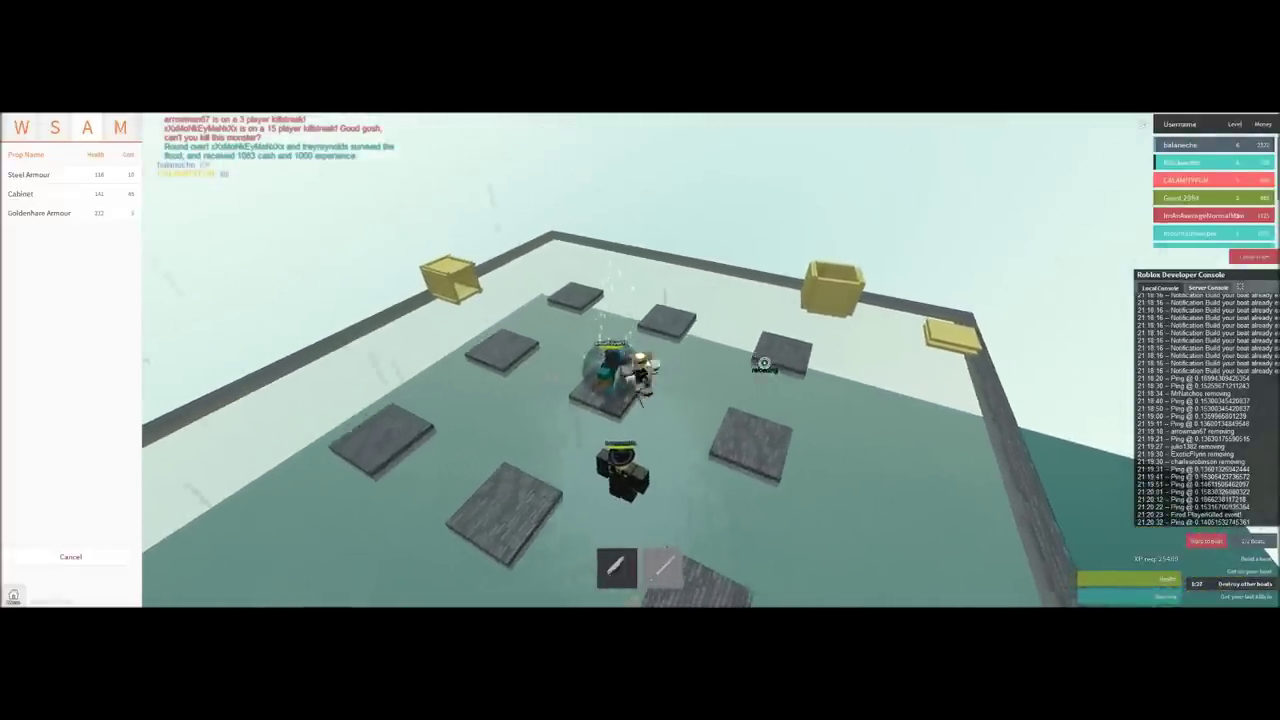
pyautogui.click(764, 362)
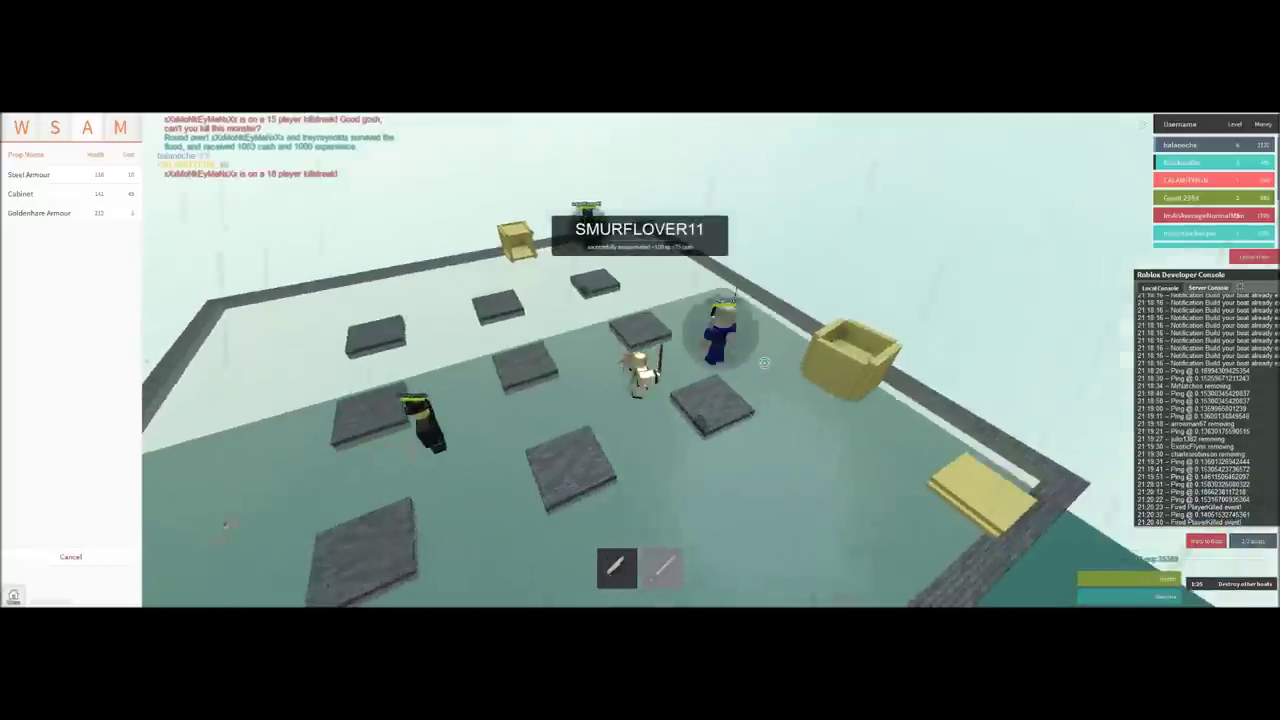
pyautogui.moveTo(640, 360); pyautogui.dragTo(800, 360)
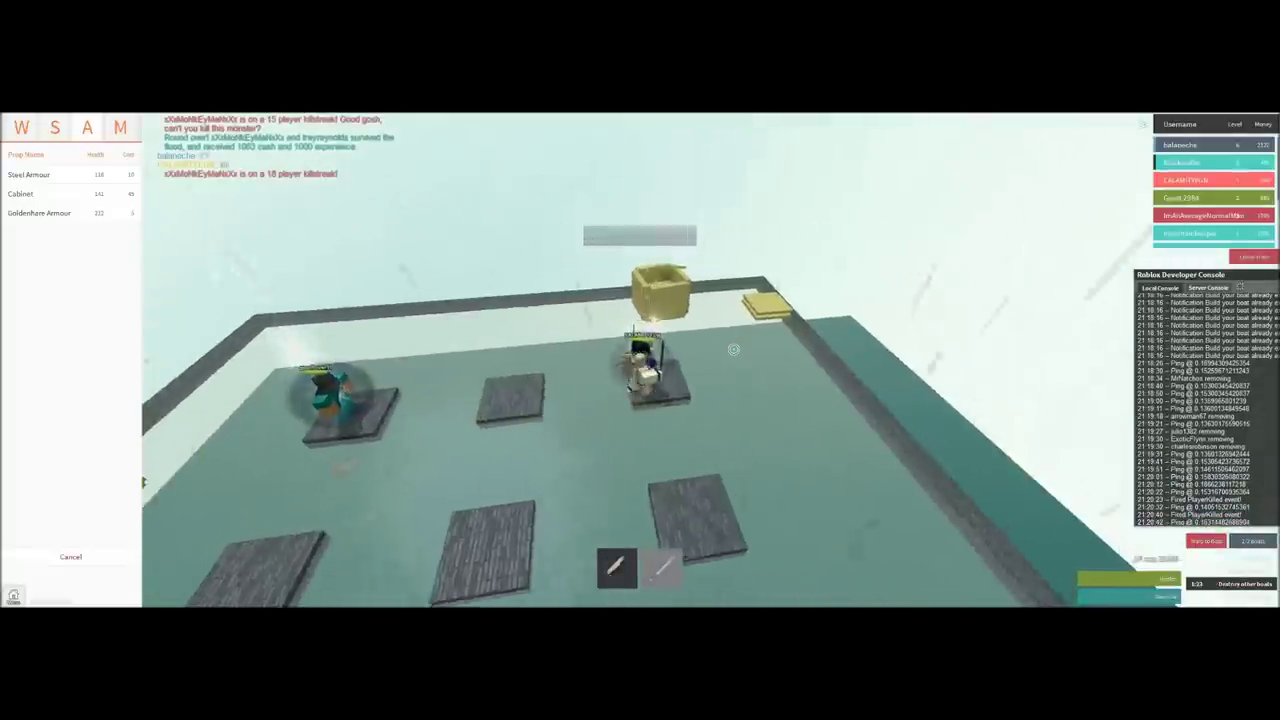
pyautogui.moveTo(640, 360); pyautogui.dragTo(500, 300)
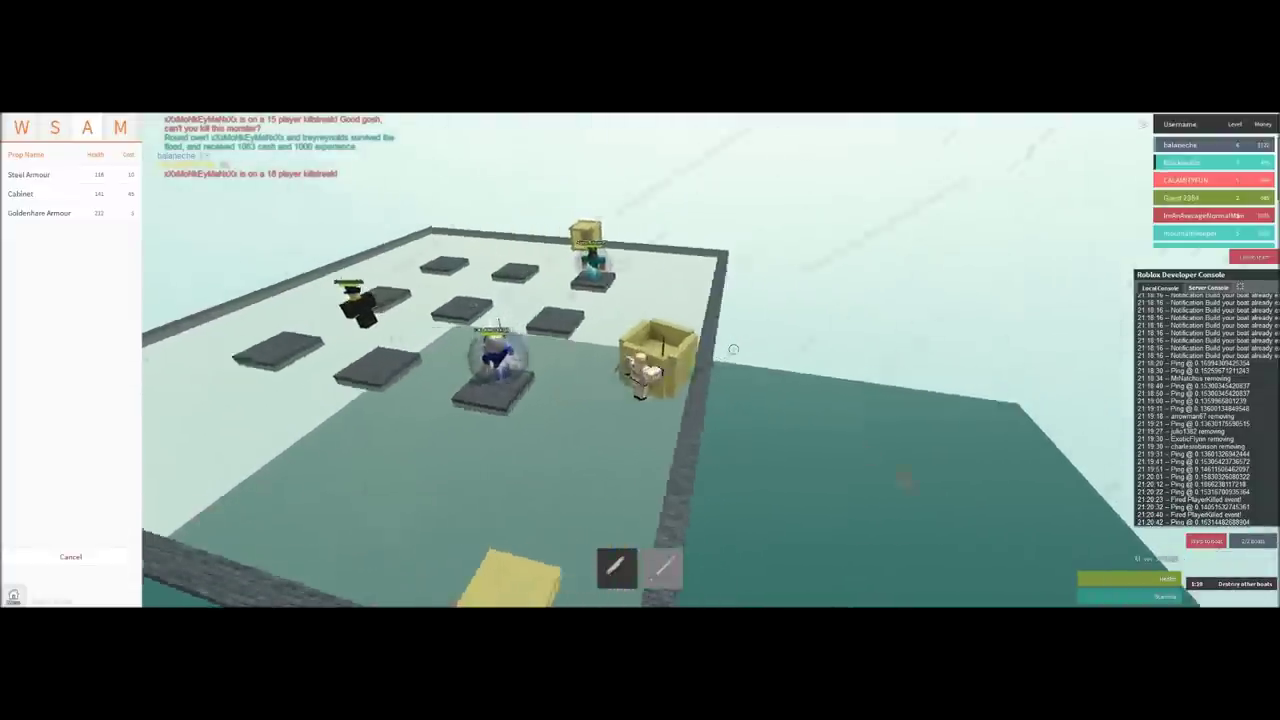
# Reset the character and respawn on a chosen boat spawn point
pyautogui.press('Escape')
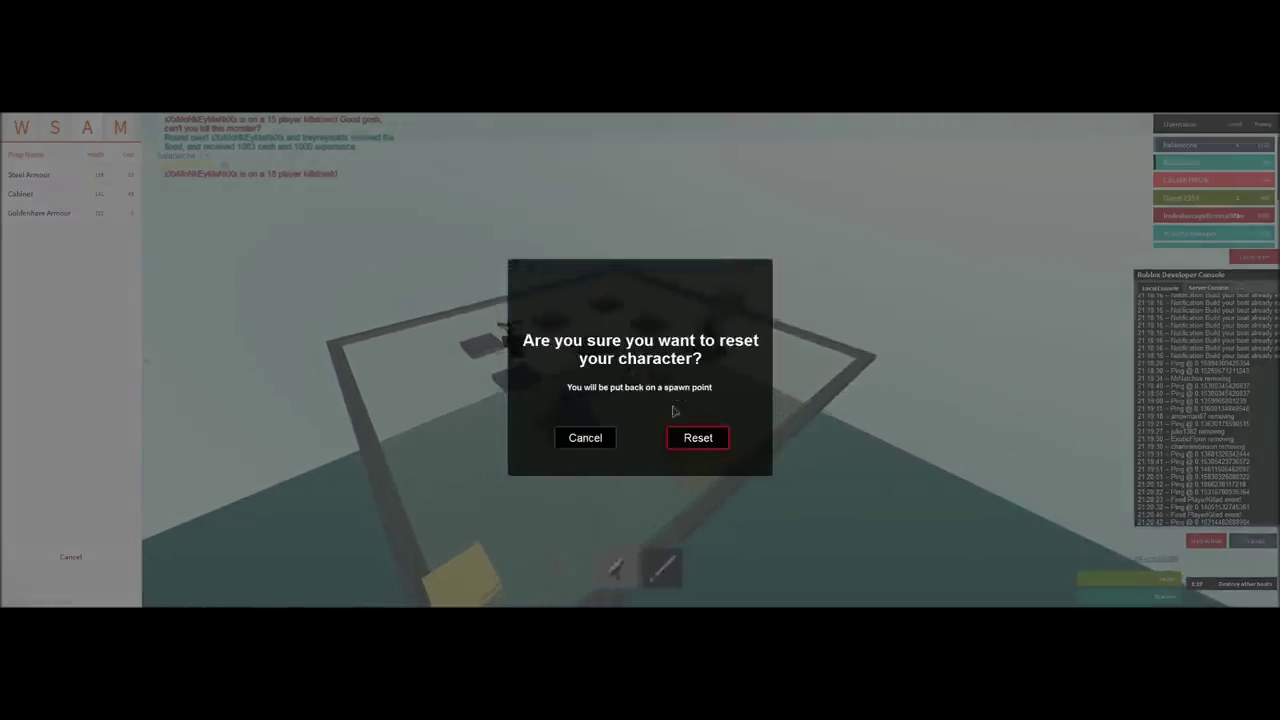
pyautogui.click(698, 437)
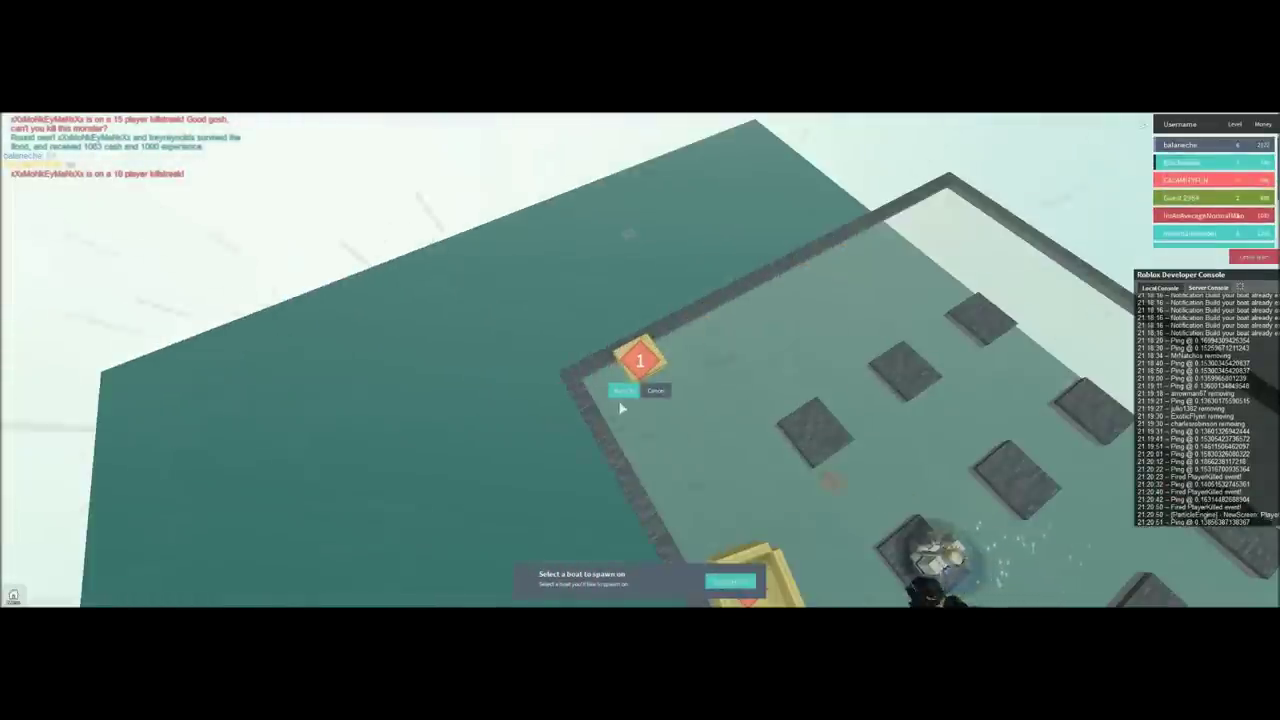
pyautogui.click(617, 406)
pyautogui.scroll(5, 756, 417)
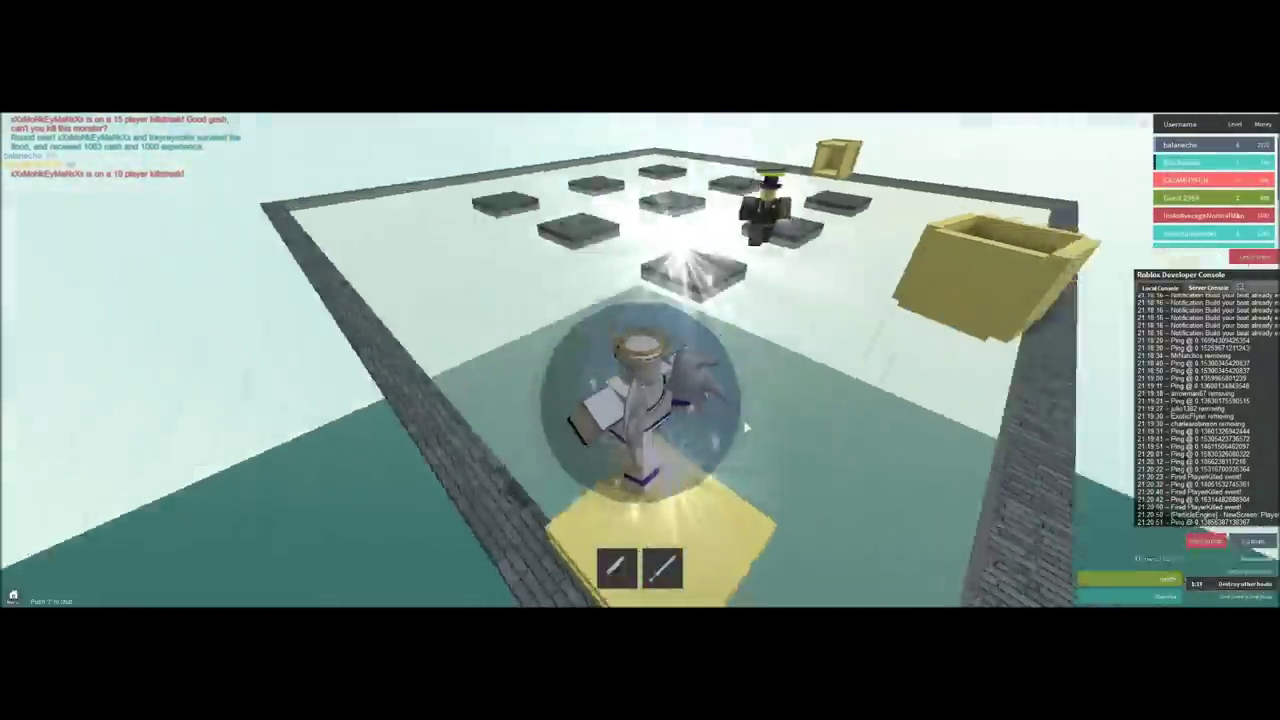
# Place a Pallet on the spawn area and jump onto it
pyautogui.press('q')
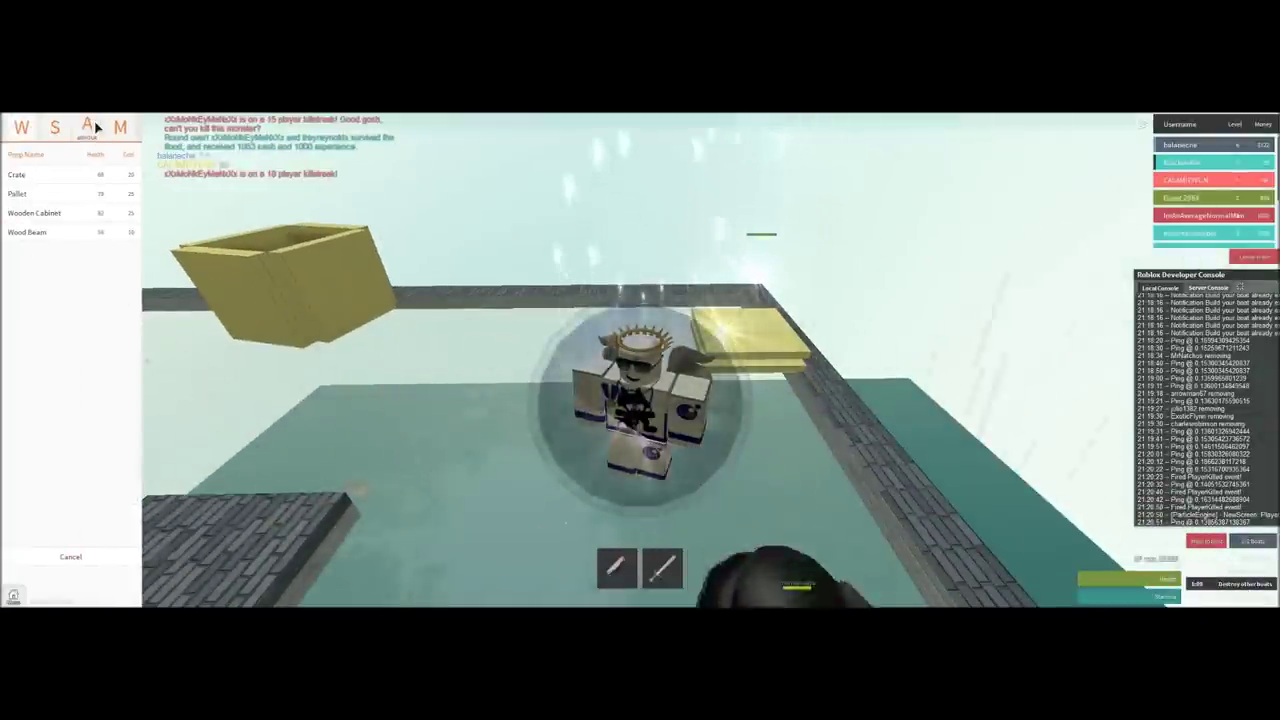
pyautogui.click(44, 193)
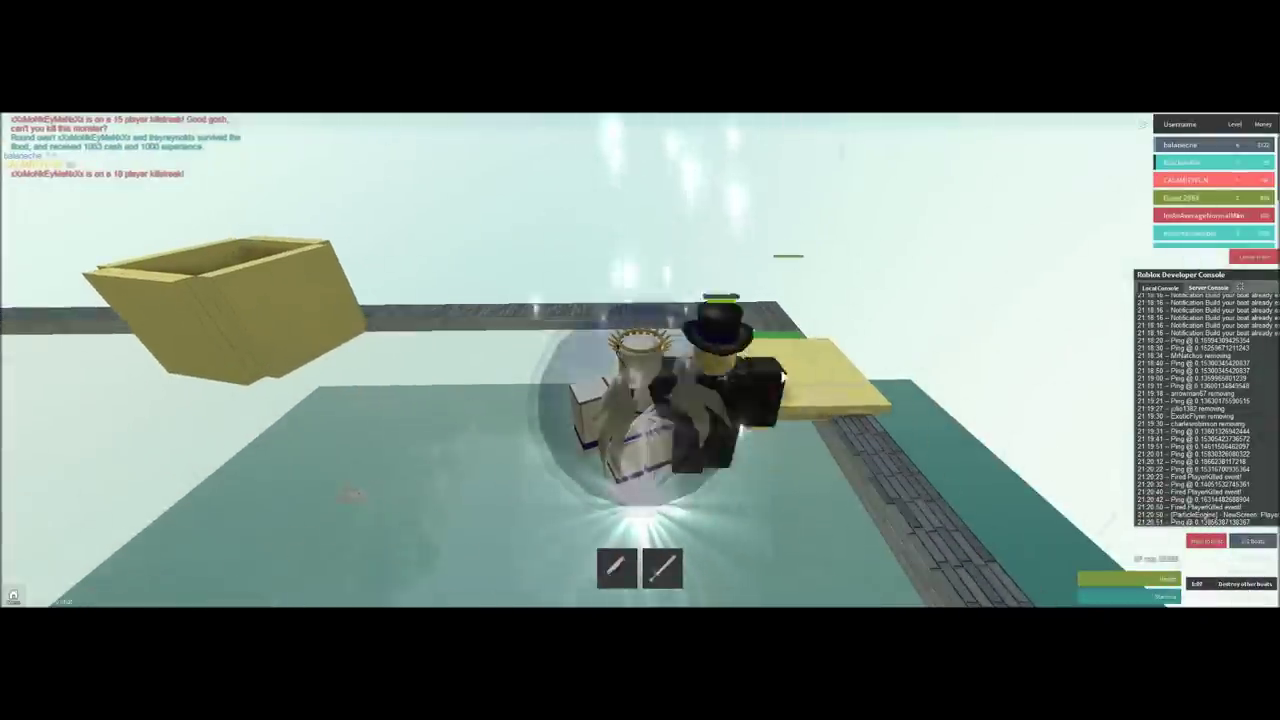
pyautogui.press('space')
pyautogui.press('w')
pyautogui.click(772, 327)
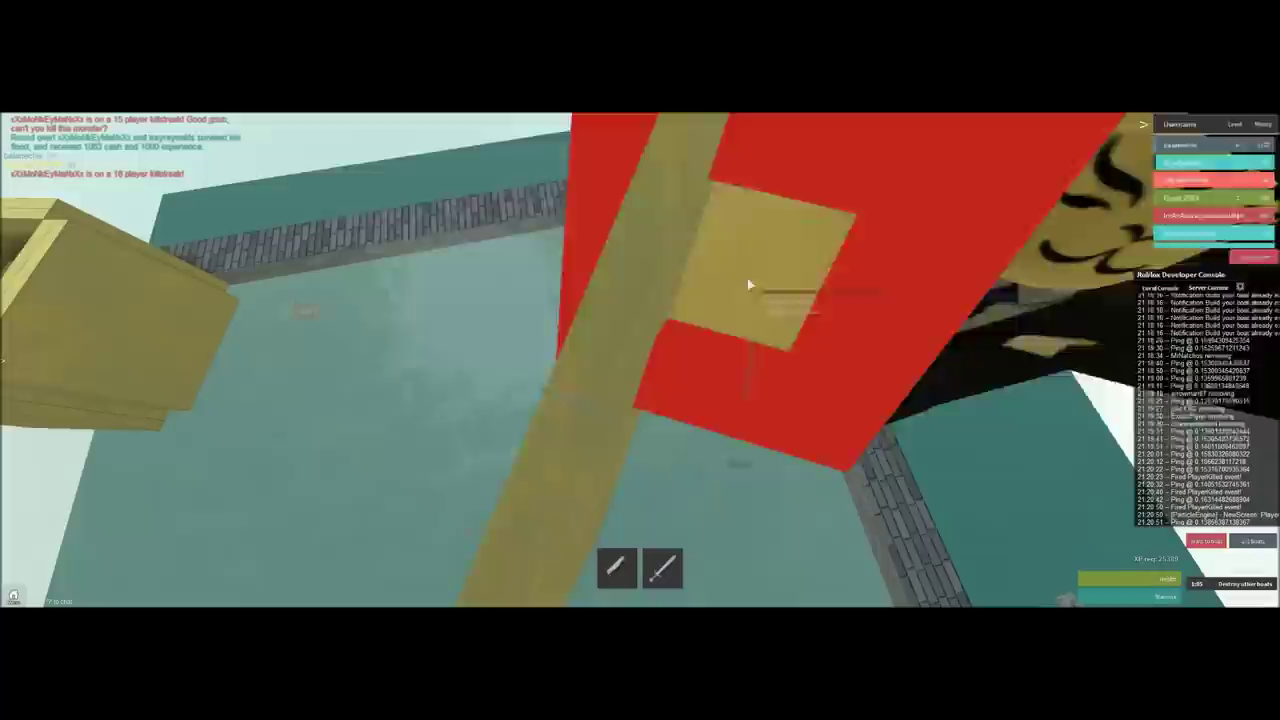
# Stand the wooden plank upright to enclose the character in a crate on the spawn pad
pyautogui.moveTo(738, 244); pyautogui.dragTo(400, 300)
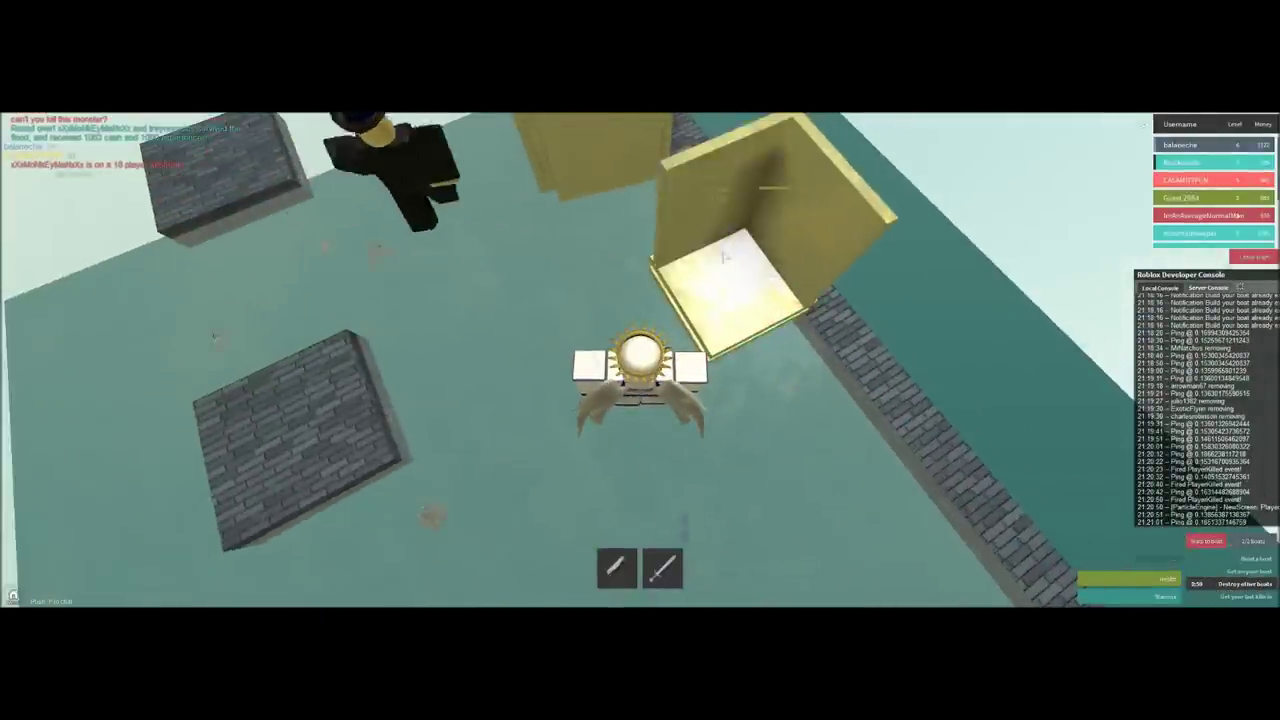
pyautogui.moveTo(720, 250); pyautogui.dragTo(726, 400)
pyautogui.moveTo(726, 256); pyautogui.dragTo(726, 400)
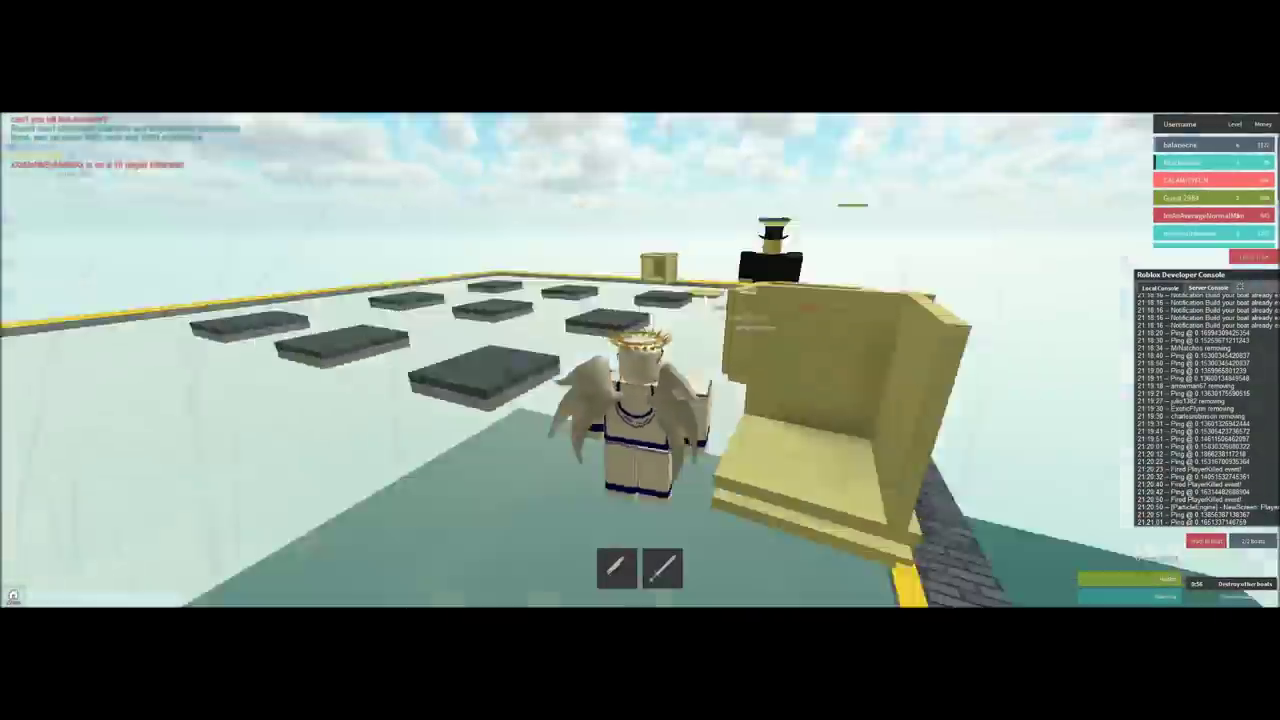
pyautogui.moveTo(745, 320); pyautogui.dragTo(748, 310)
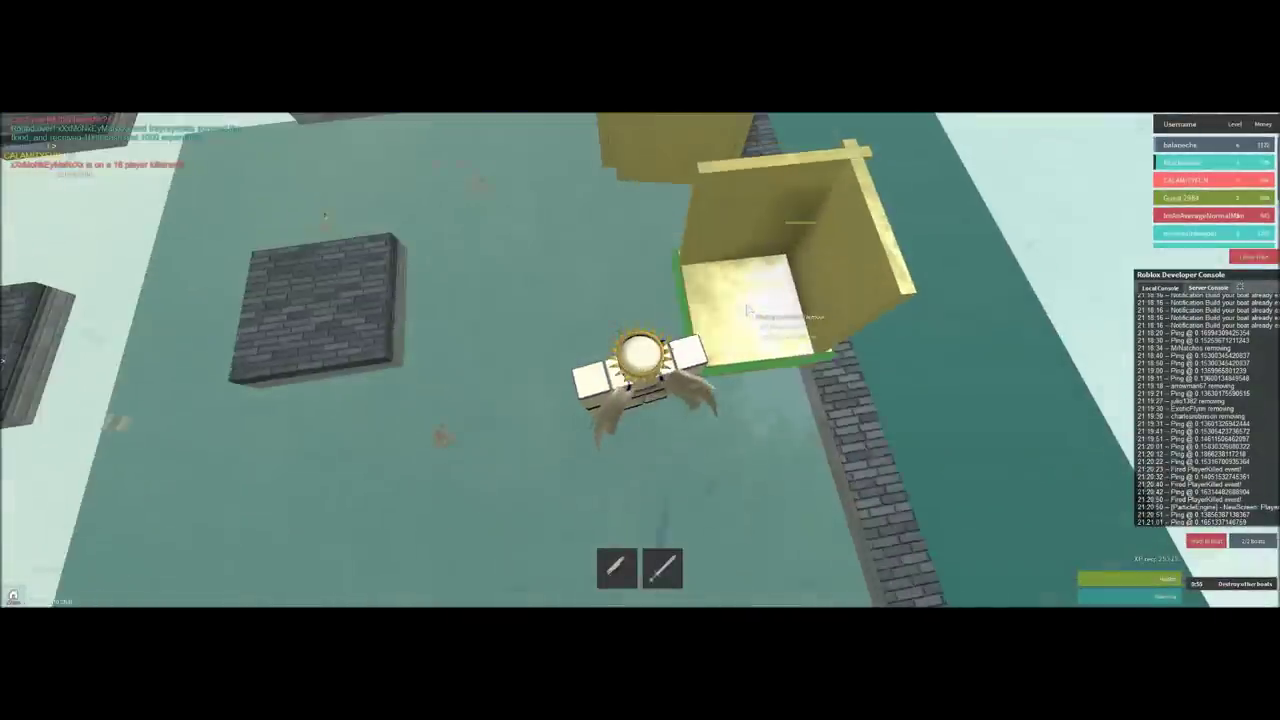
pyautogui.click(768, 340)
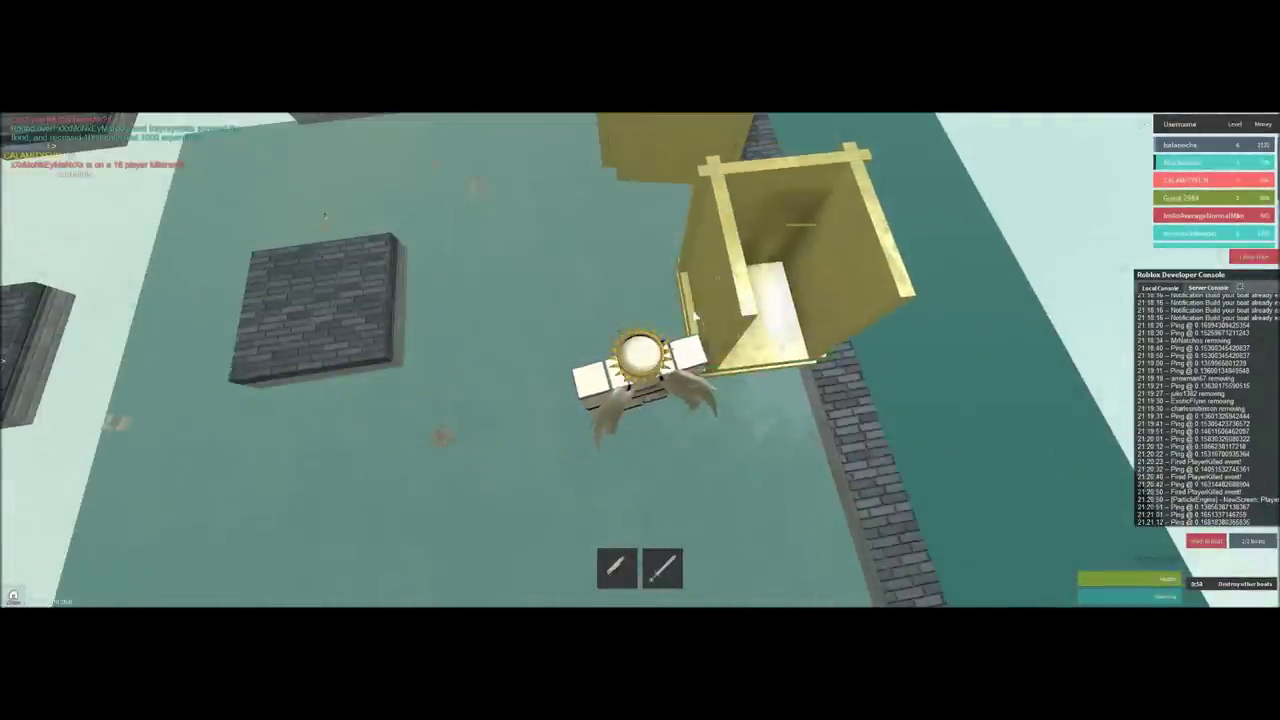
pyautogui.moveTo(697, 316)
pyautogui.mouseDown()
pyautogui.moveTo(768, 338)
pyautogui.moveTo(775, 385)
pyautogui.moveTo(843, 400)
pyautogui.moveTo(808, 412)
pyautogui.mouseUp()
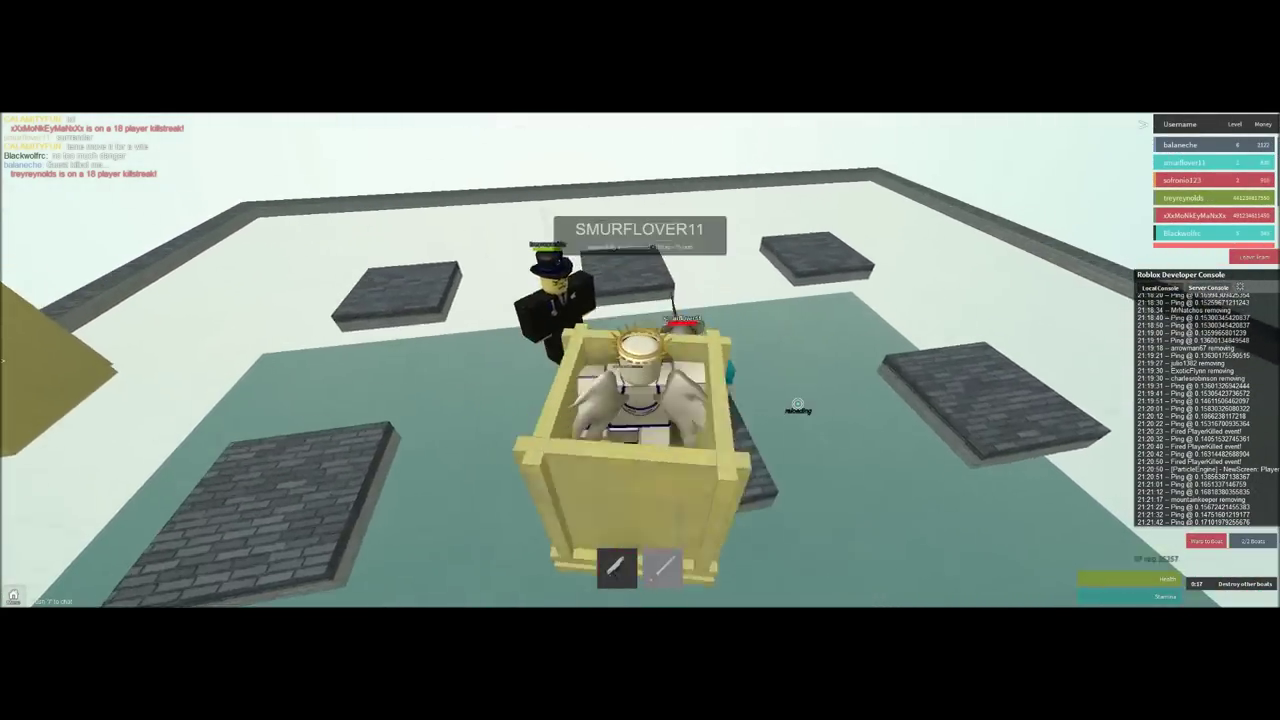
pyautogui.moveTo(798, 404); pyautogui.dragTo(798, 404)
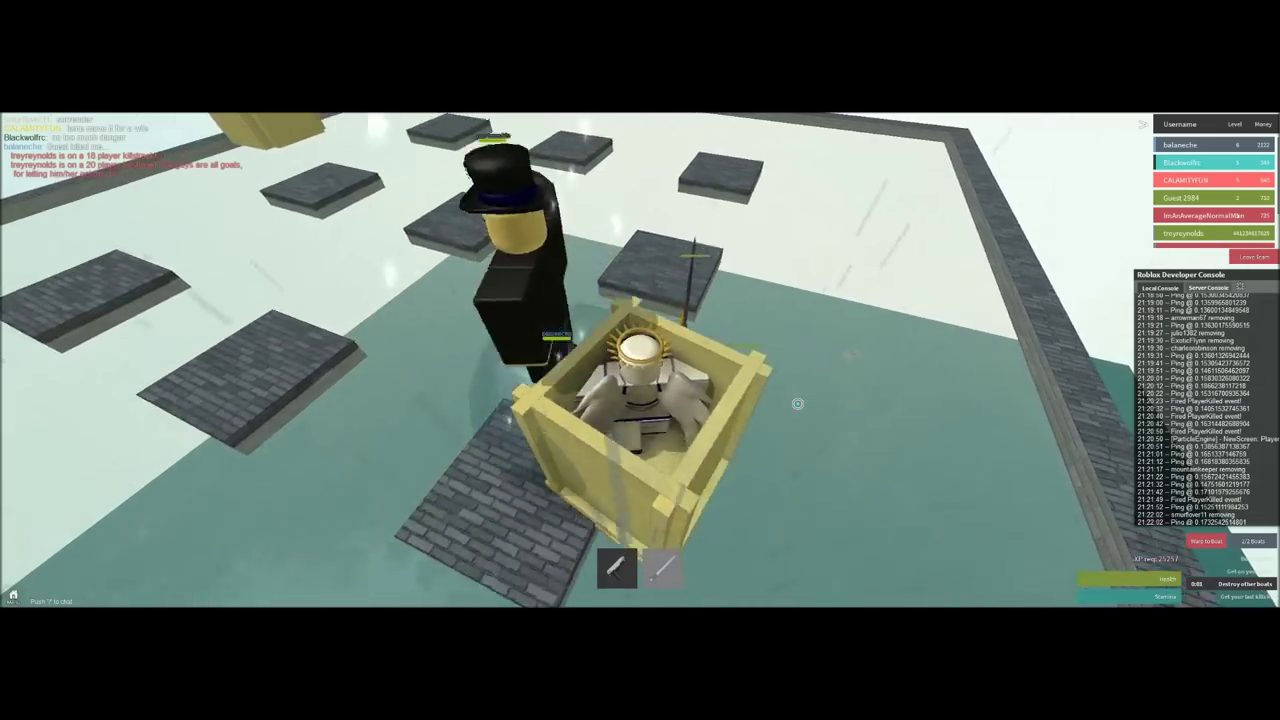
pyautogui.moveTo(798, 404); pyautogui.dragTo(800, 405)
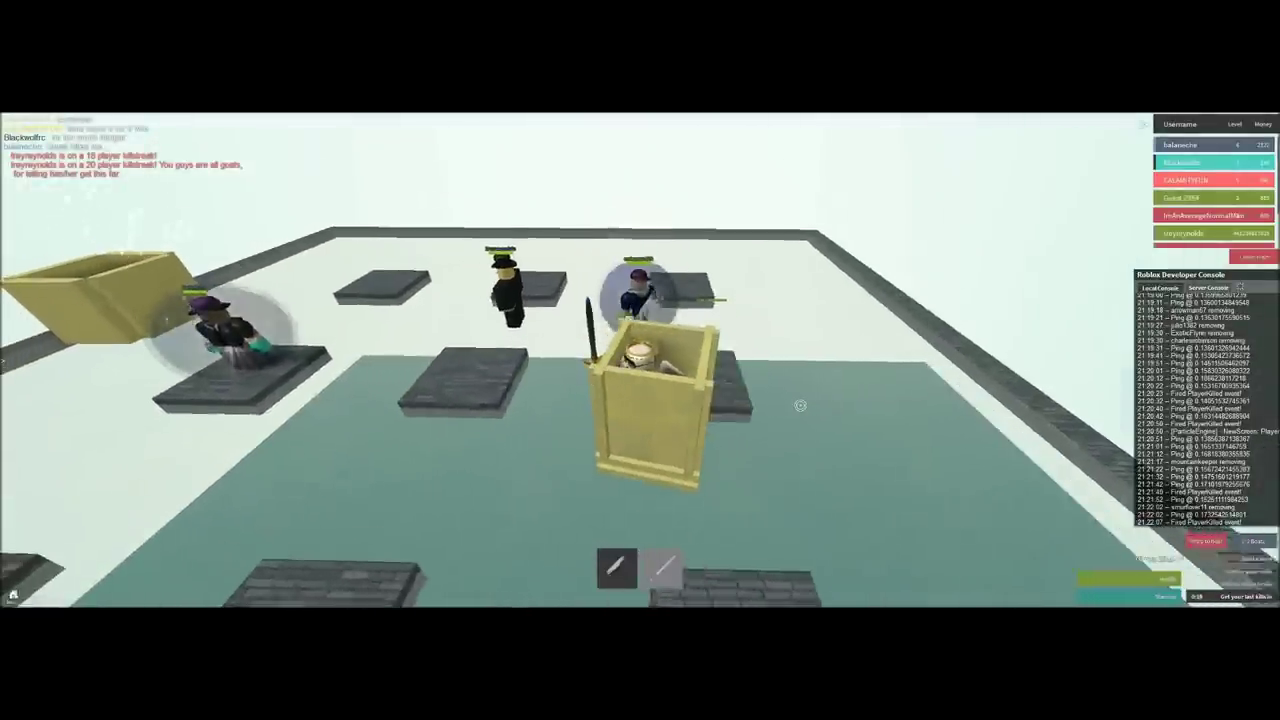